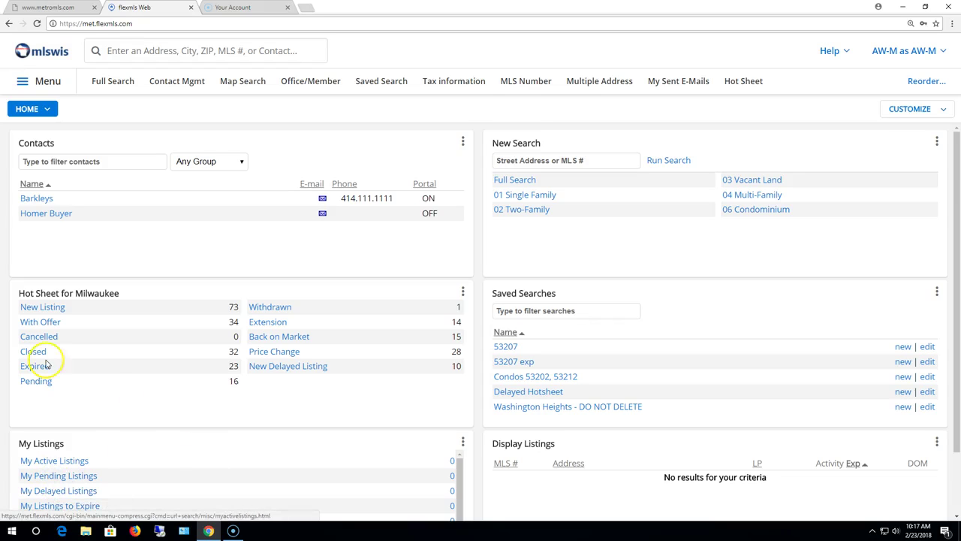
# Open the Search for Multiple MLS Numbers page from the main menu.
pyautogui.click(48, 81)
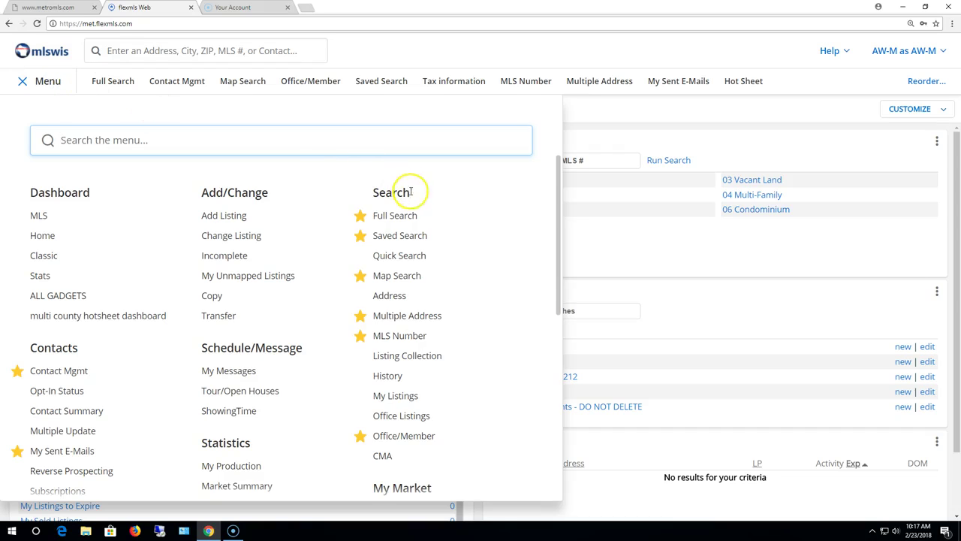
pyautogui.click(410, 336)
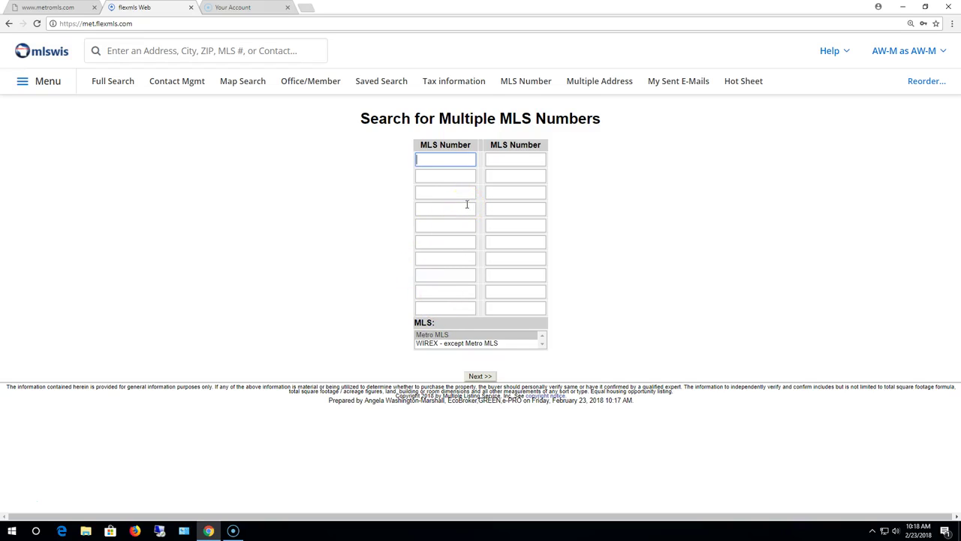
# Fill the MLS Number fields with 1221234, 1471892, 1472120, 1561234, 1552122 and 1338741.
pyautogui.click(459, 203)
pyautogui.write('1221234')
pyautogui.press('Tab')
pyautogui.write('1471892')
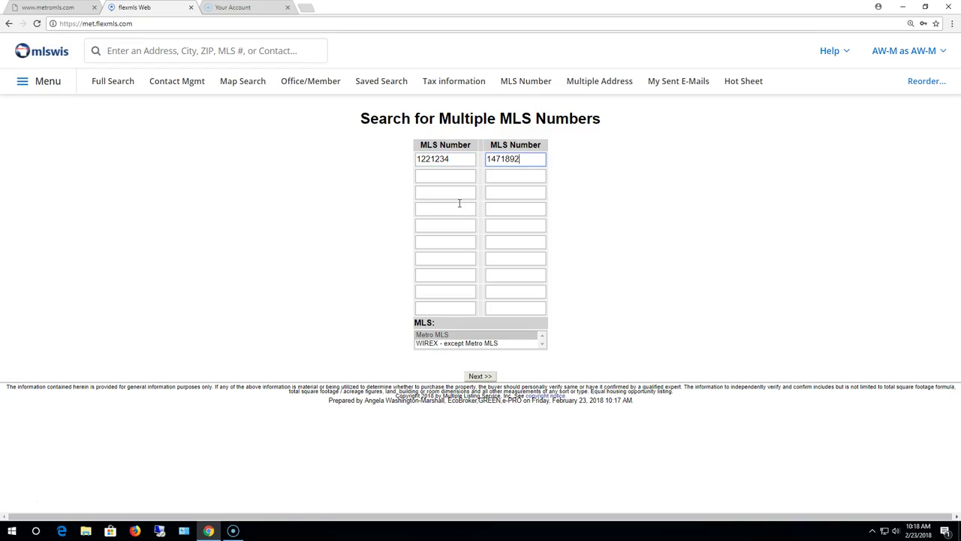
pyautogui.press('Tab')
pyautogui.write('1472120')
pyautogui.press('Tab')
pyautogui.write('1561234')
pyautogui.press('Tab')
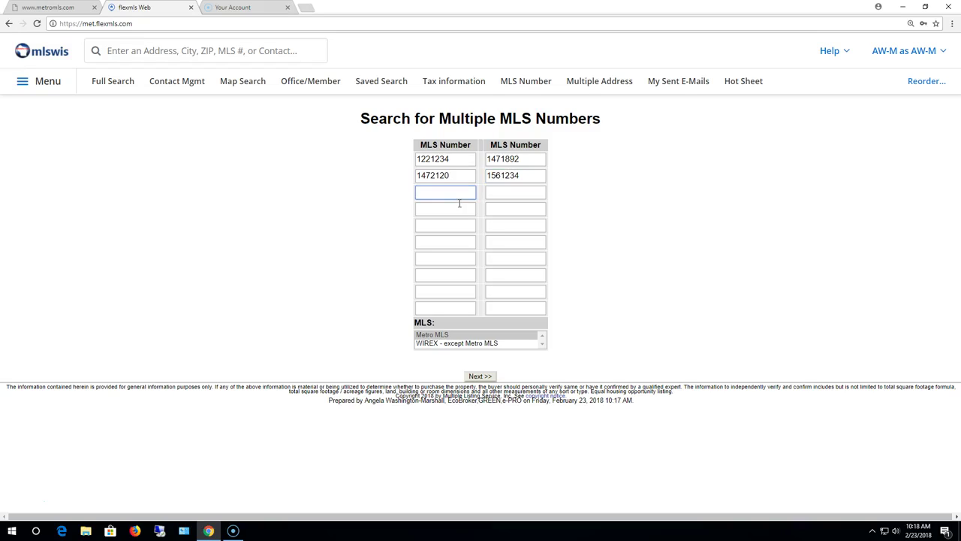
pyautogui.write('1552122')
pyautogui.press('Tab')
pyautogui.write('1338741')
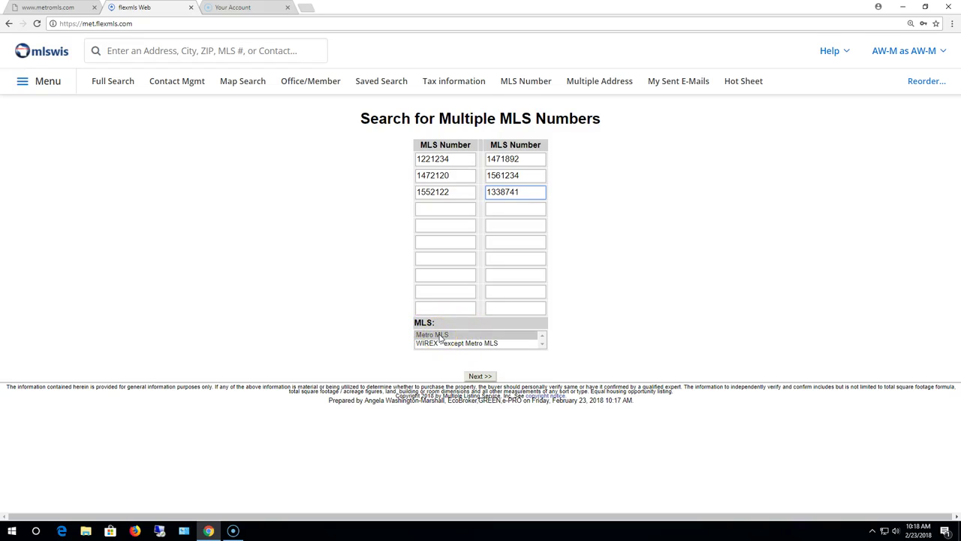
pyautogui.click(440, 337)
pyautogui.click(442, 338)
# Run the search, scroll through the six listings found, then return to the home dashboard.
pyautogui.click(483, 377)
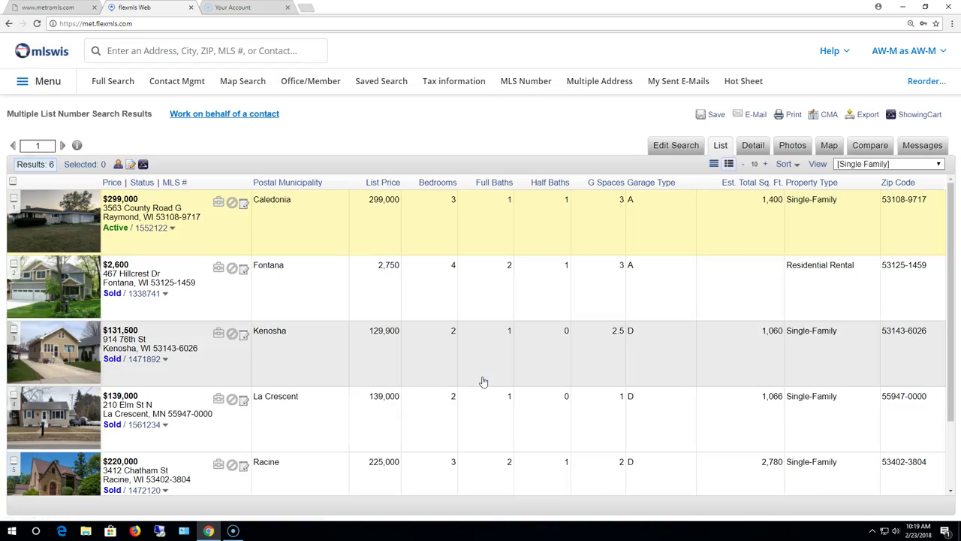
pyautogui.scroll(-2, 287, 345)
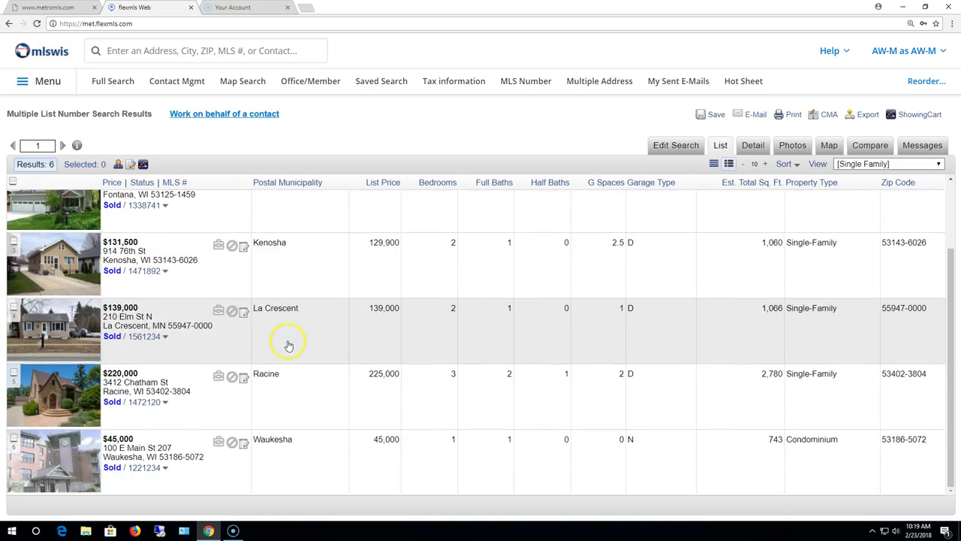
pyautogui.scroll(2, 293, 347)
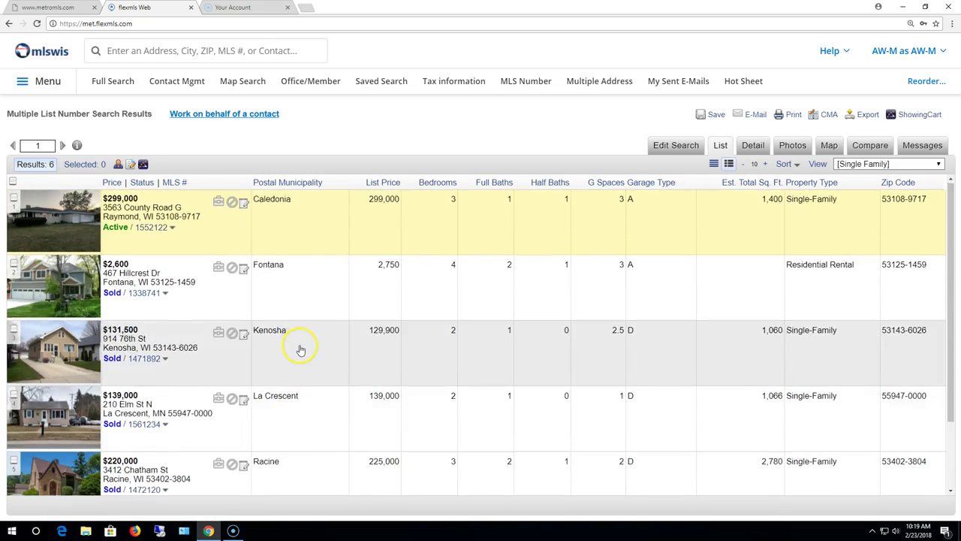
pyautogui.scroll(-2, 301, 348)
pyautogui.scroll(2, 302, 349)
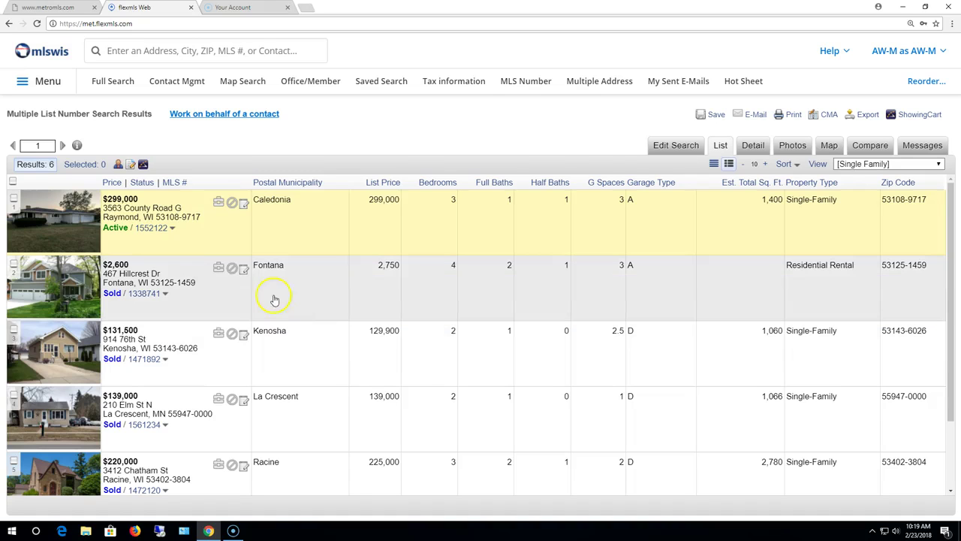
pyautogui.click(48, 56)
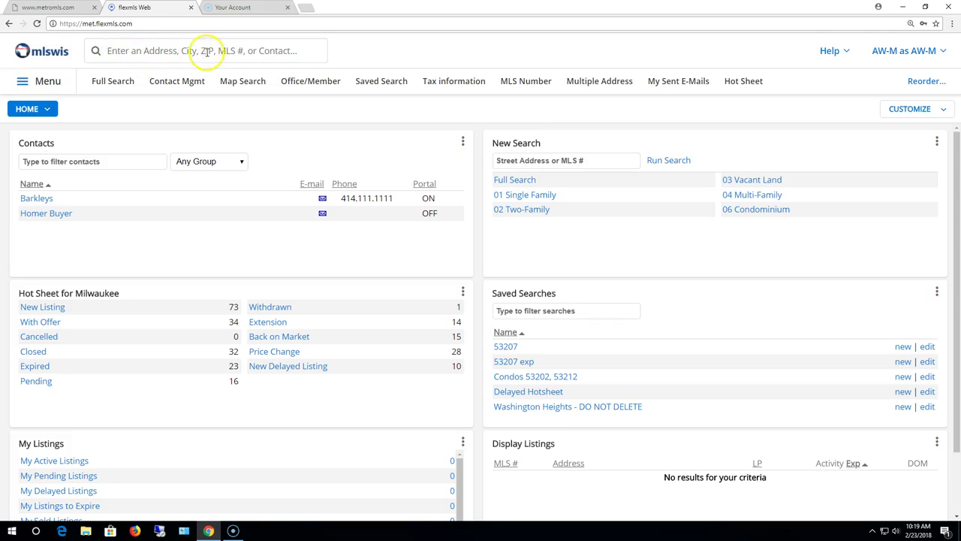
pyautogui.click(165, 49)
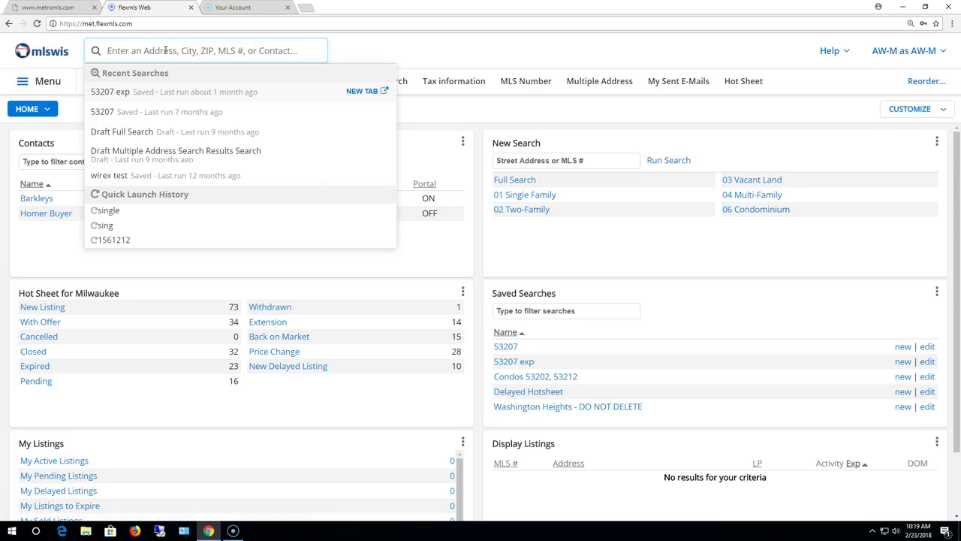
pyautogui.write('156')
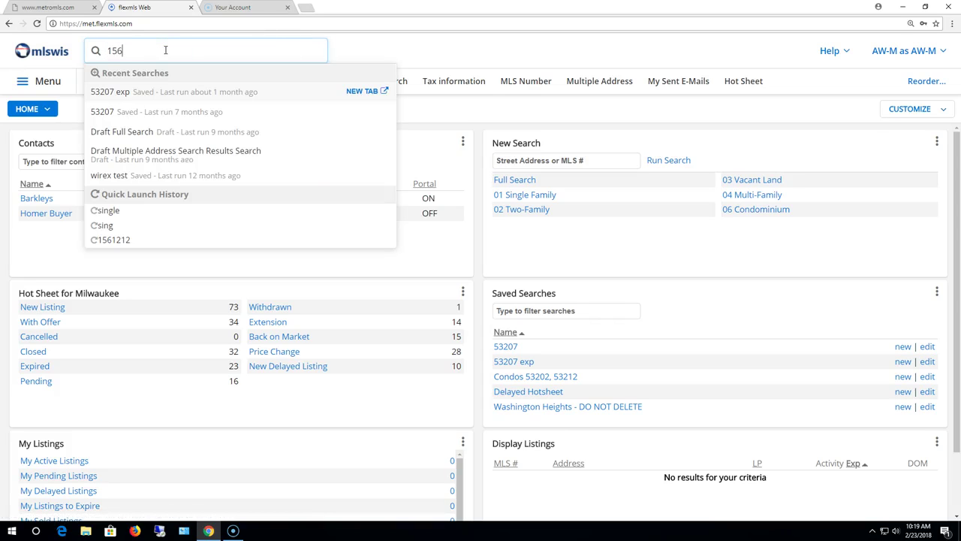
pyautogui.write('1234')
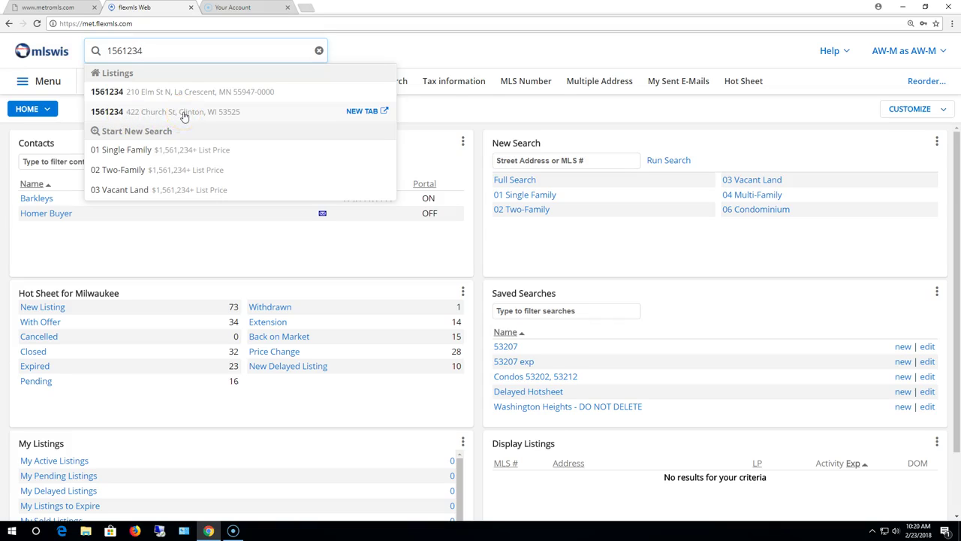
pyautogui.click(147, 111)
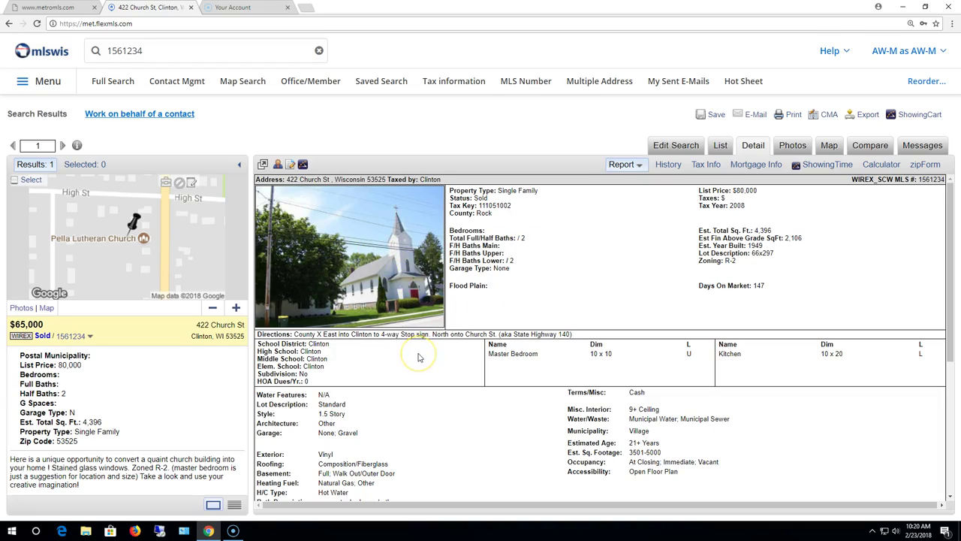
pyautogui.moveTo(188, 51); pyautogui.dragTo(90, 53)
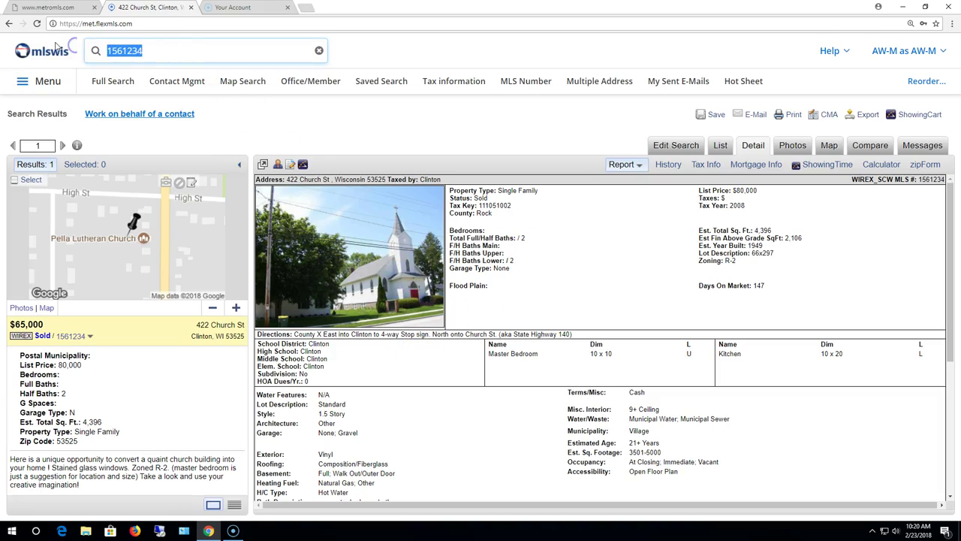
pyautogui.write('156')
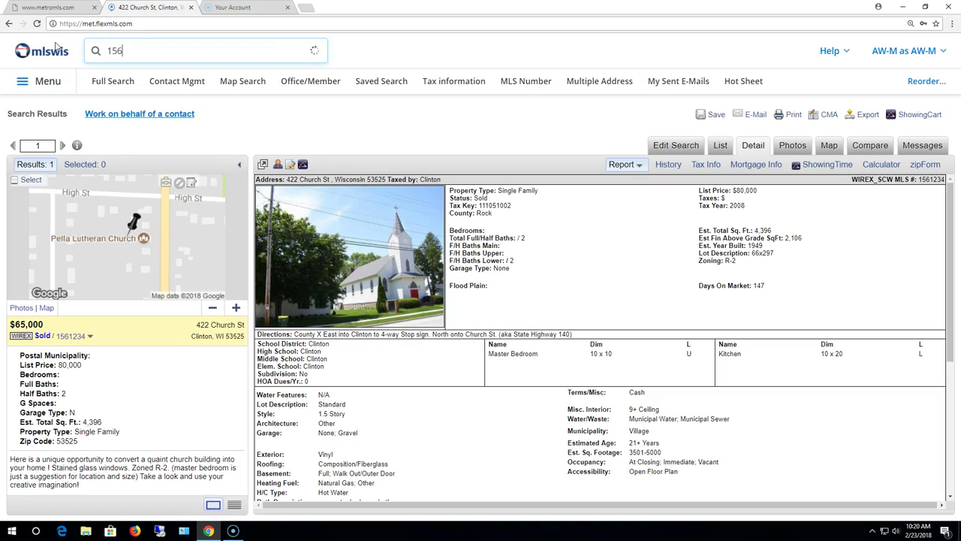
pyautogui.write('4122')
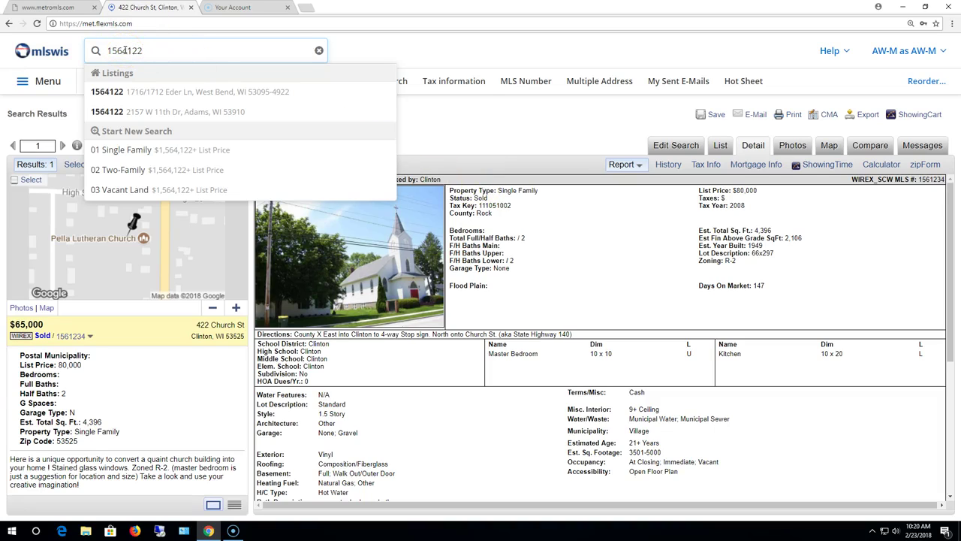
pyautogui.moveTo(129, 91)
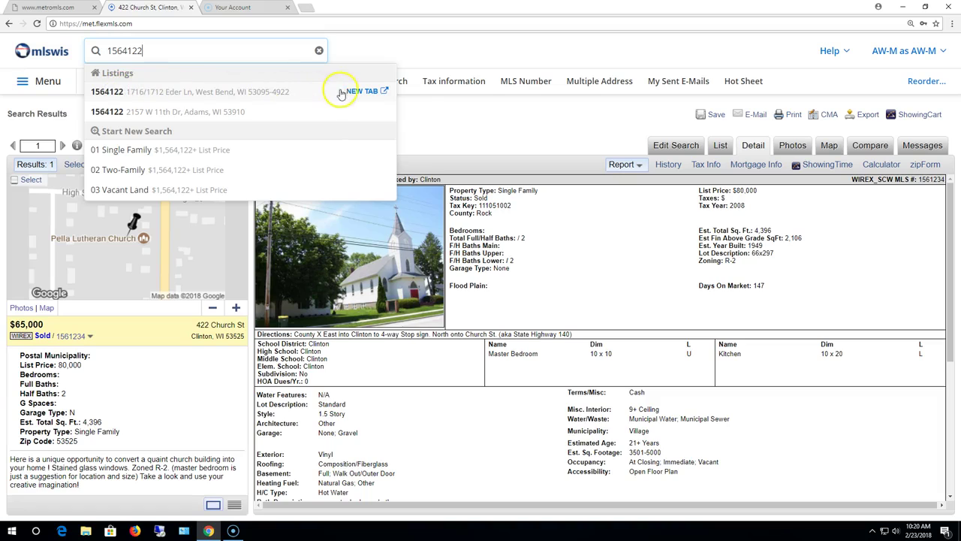
pyautogui.click(356, 91)
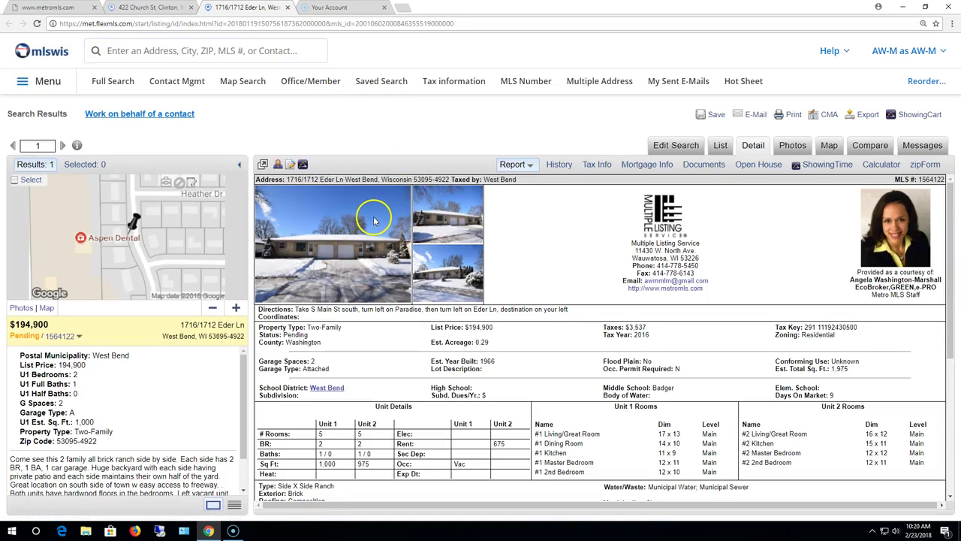
# Compare the Church St and Eder Ln tabs, then close the Eder Ln tab.
pyautogui.click(131, 8)
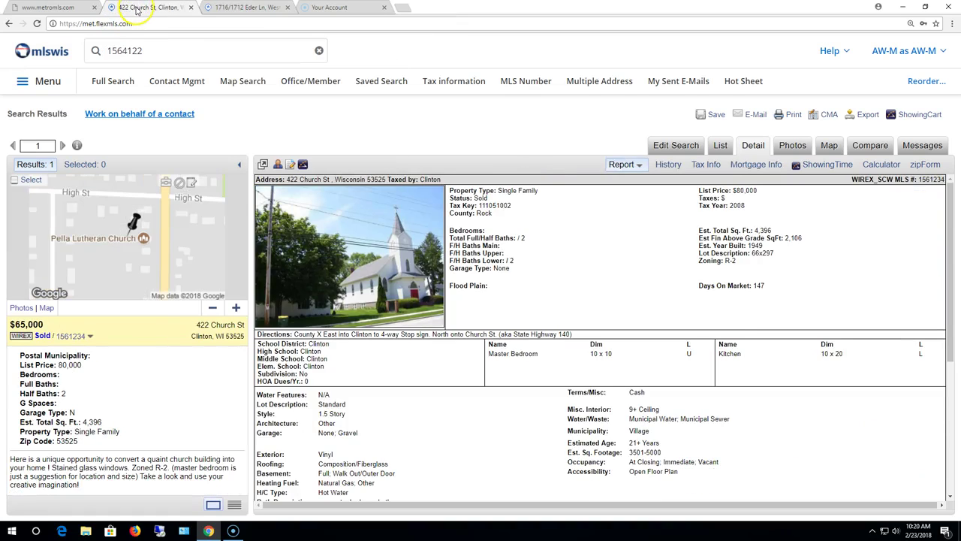
pyautogui.click(222, 8)
pyautogui.click(154, 7)
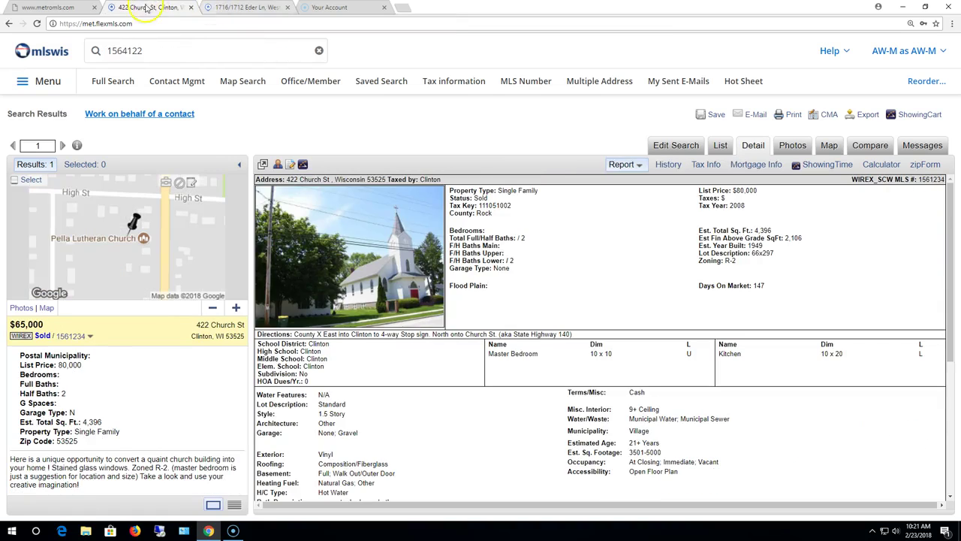
pyautogui.click(222, 8)
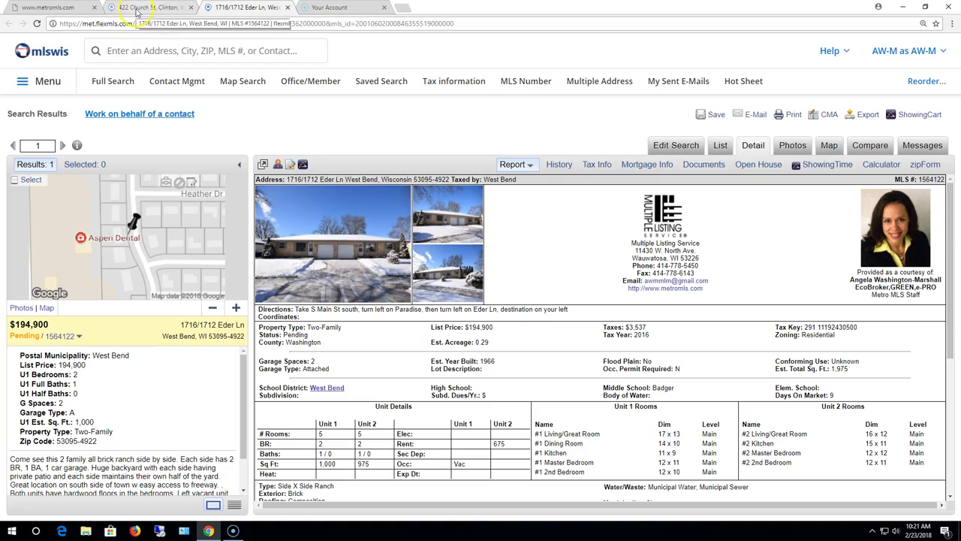
pyautogui.click(288, 7)
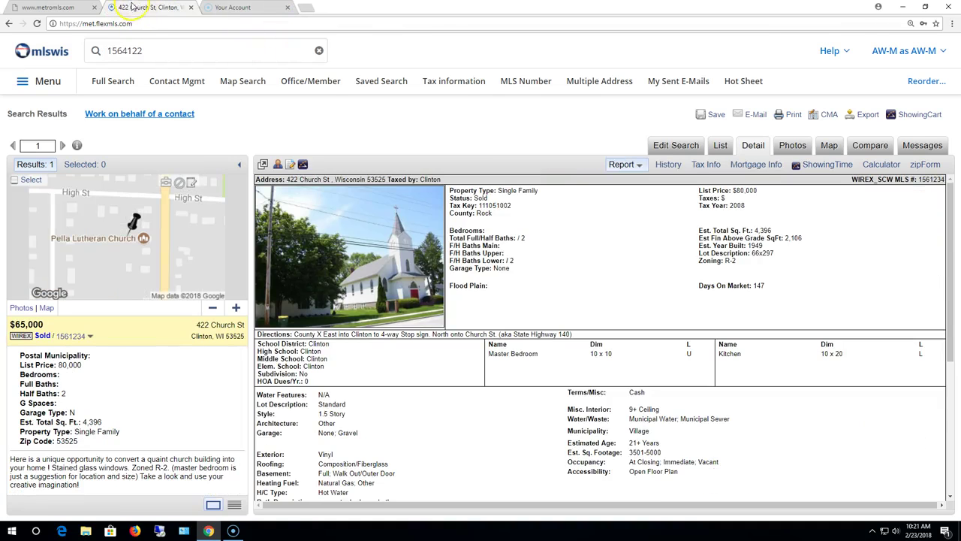